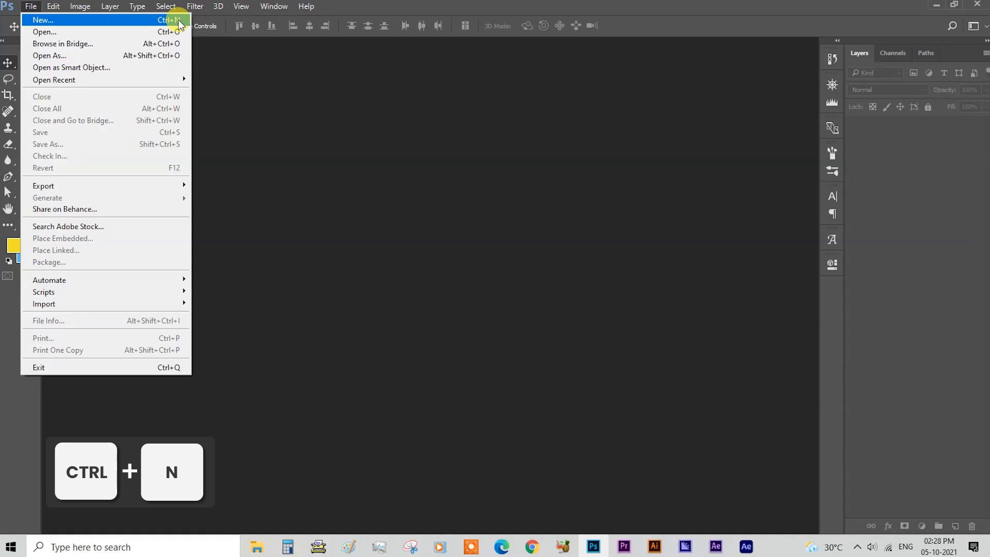
Step: Create a new document 1.5 inches wide and 1.8 inches high at 300 pixels/inch in RGB Color with a white background
click(179, 20)
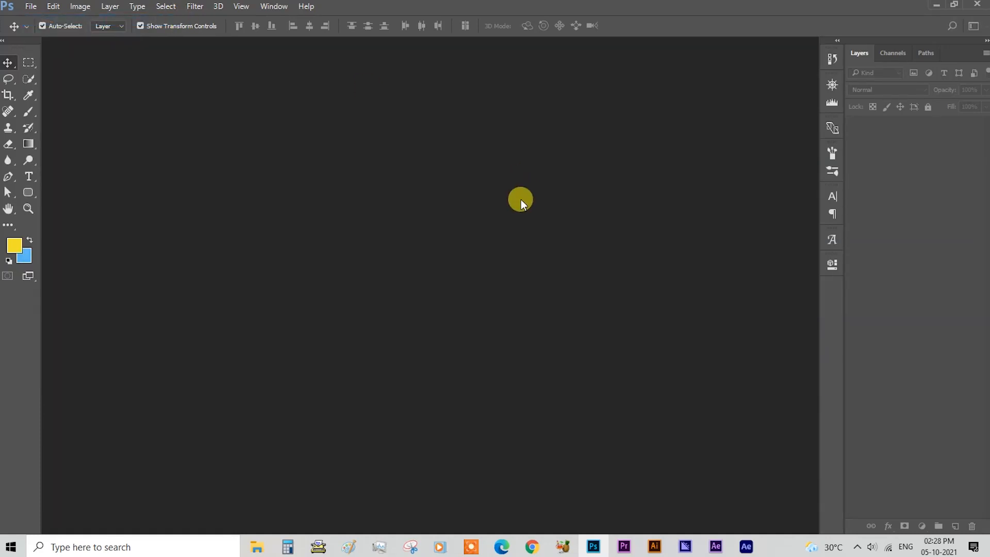
drag(425, 57, 409, 109)
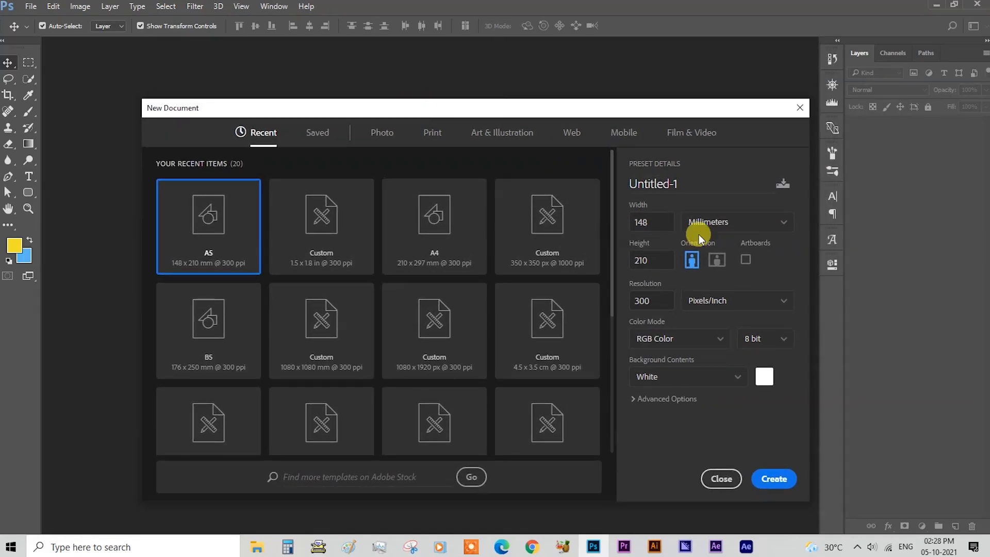
click(738, 223)
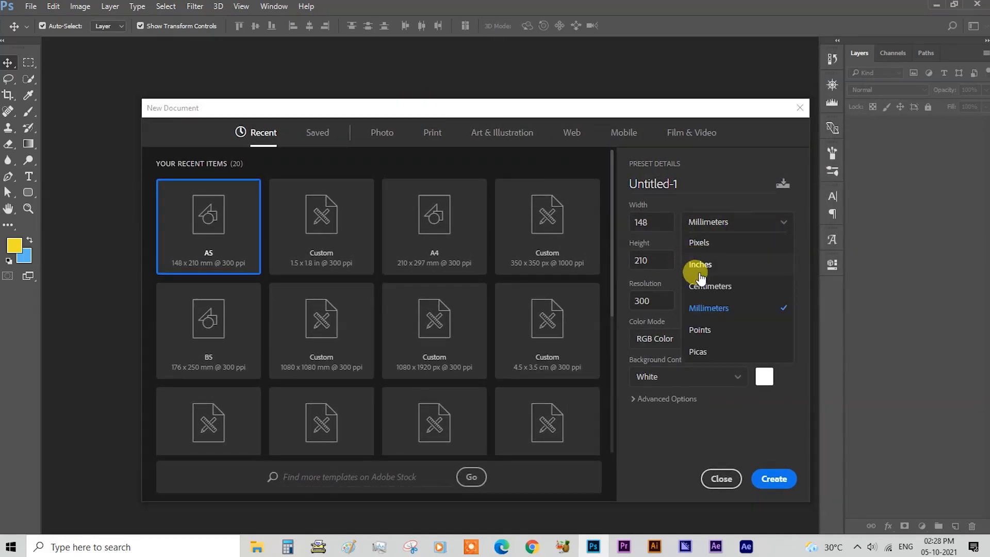
click(720, 267)
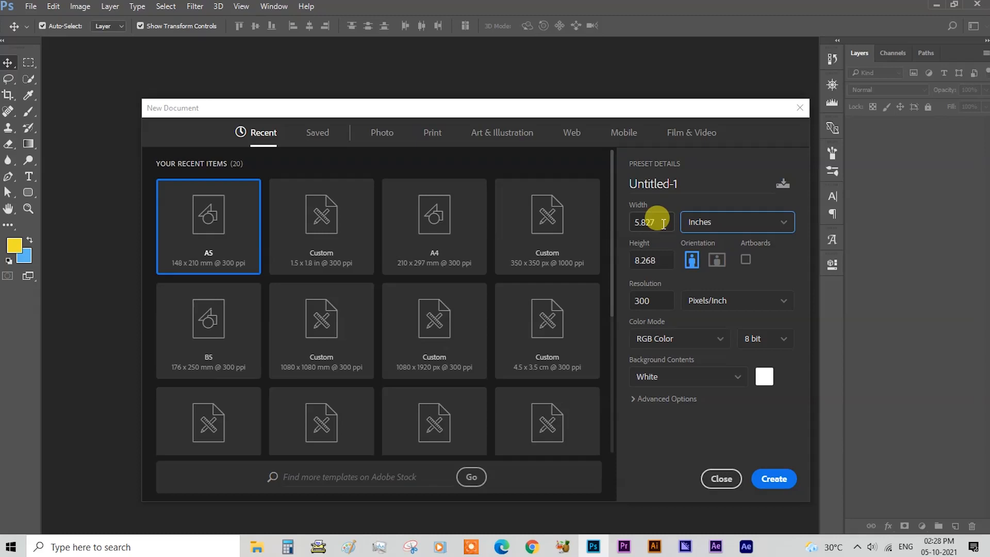
drag(664, 223, 618, 225)
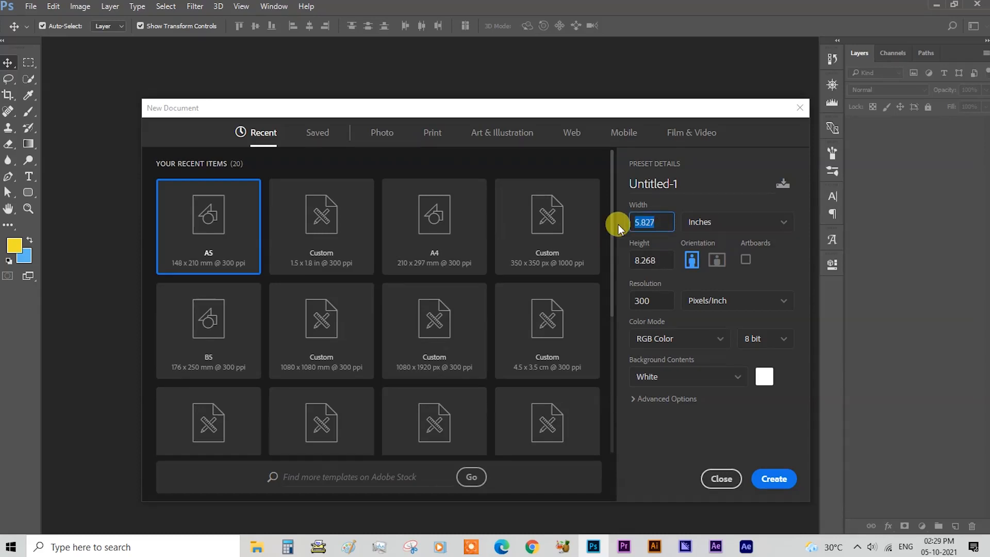
text(1.5)
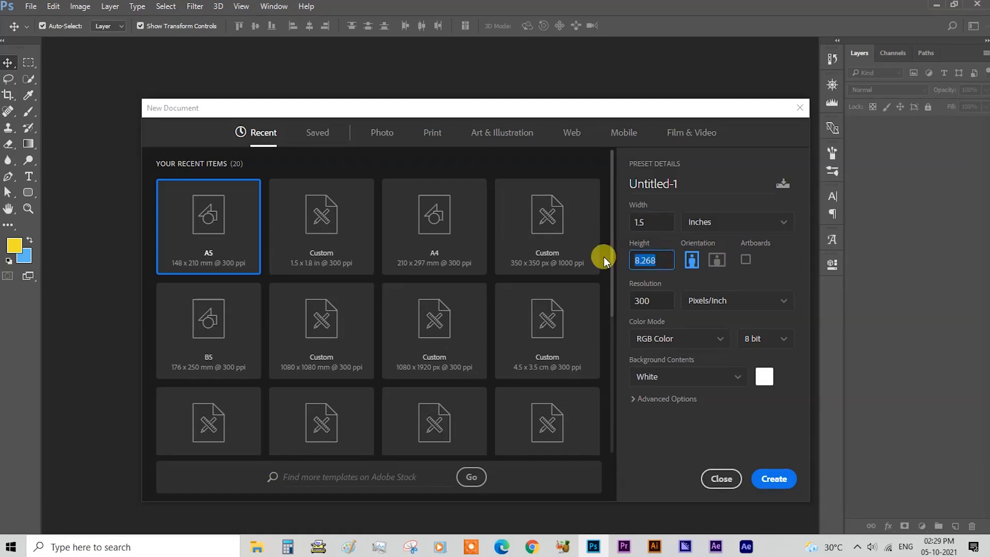
text(1.8)
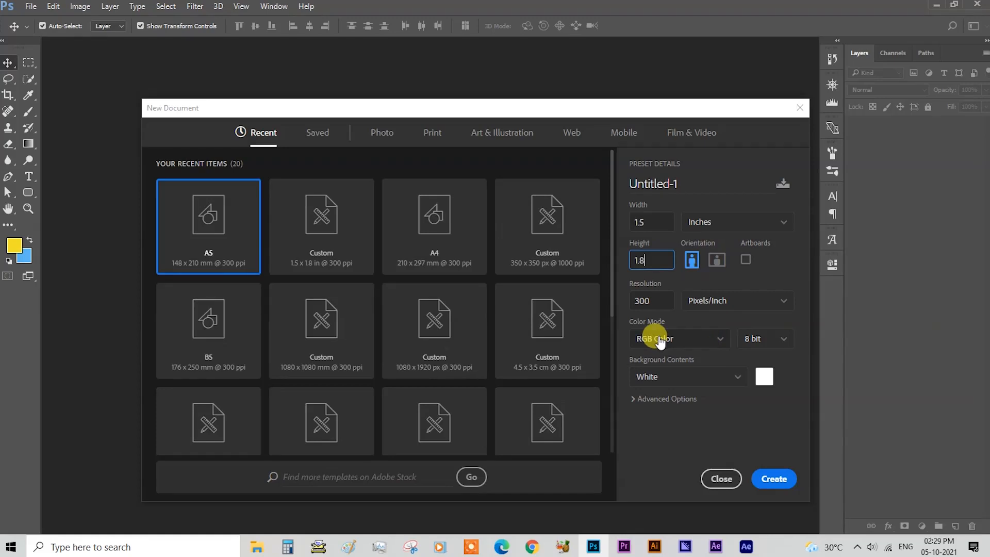
click(762, 476)
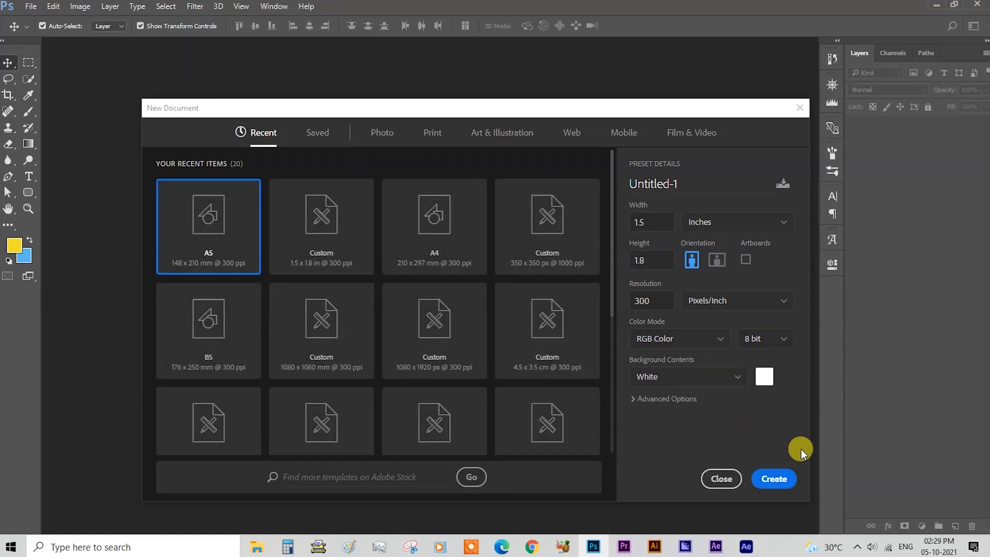
click(774, 481)
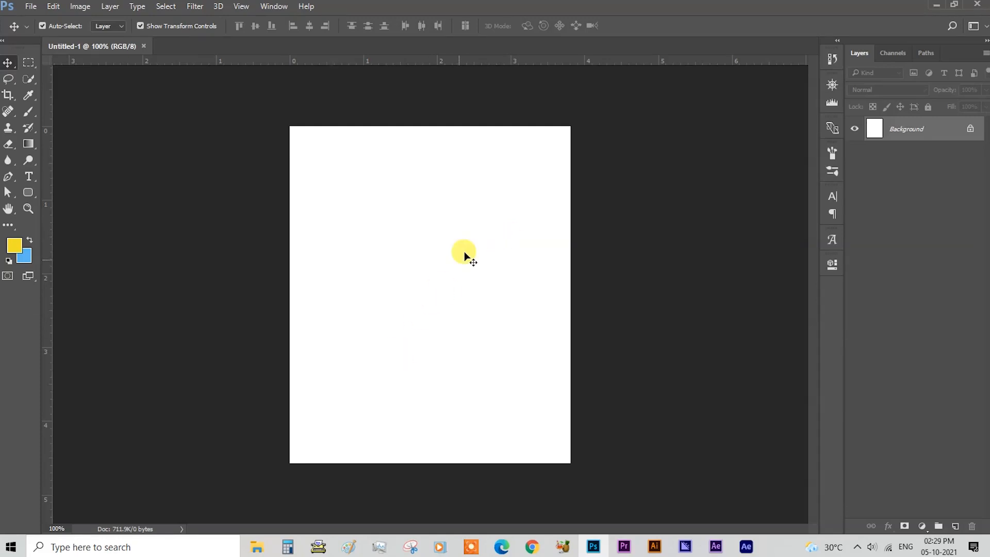
Step: Place the passport size photo JPG from its desktop folder into the blank document
click(255, 548)
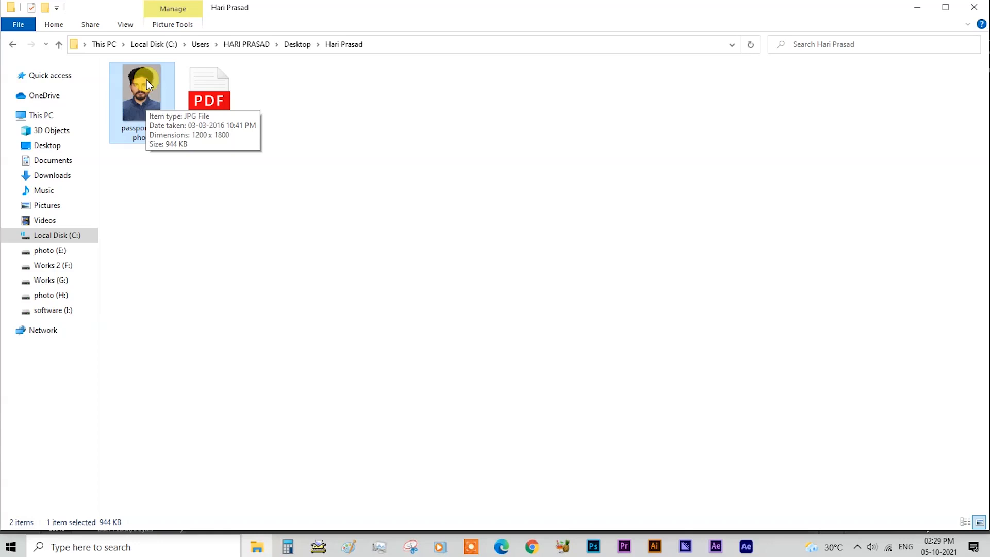
drag(142, 76, 453, 334)
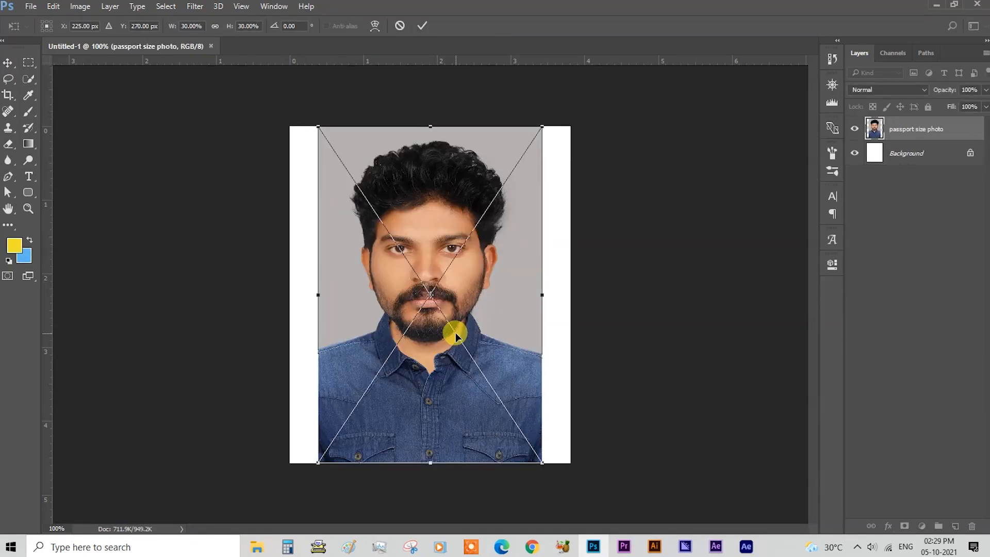
key(Return)
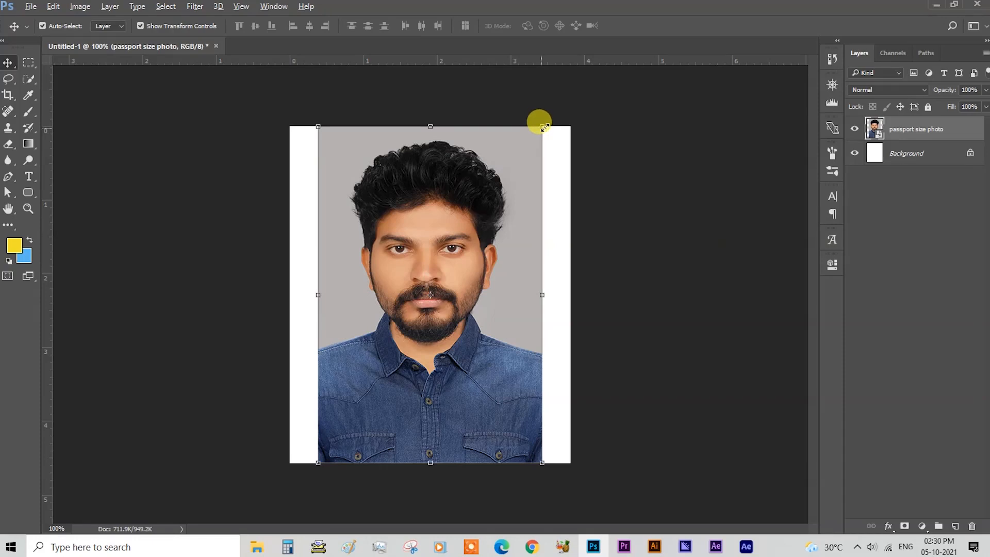
Step: Enlarge the placed photo to about 38% and shift it down so it fills the canvas with the head fully inside
drag(542, 126, 593, 89)
drag(461, 166, 458, 200)
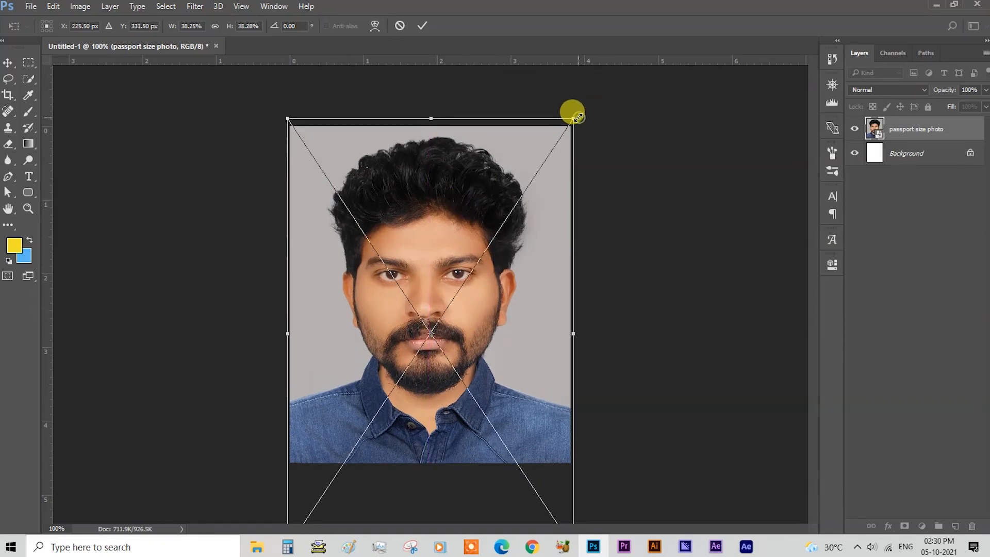
drag(579, 118, 576, 119)
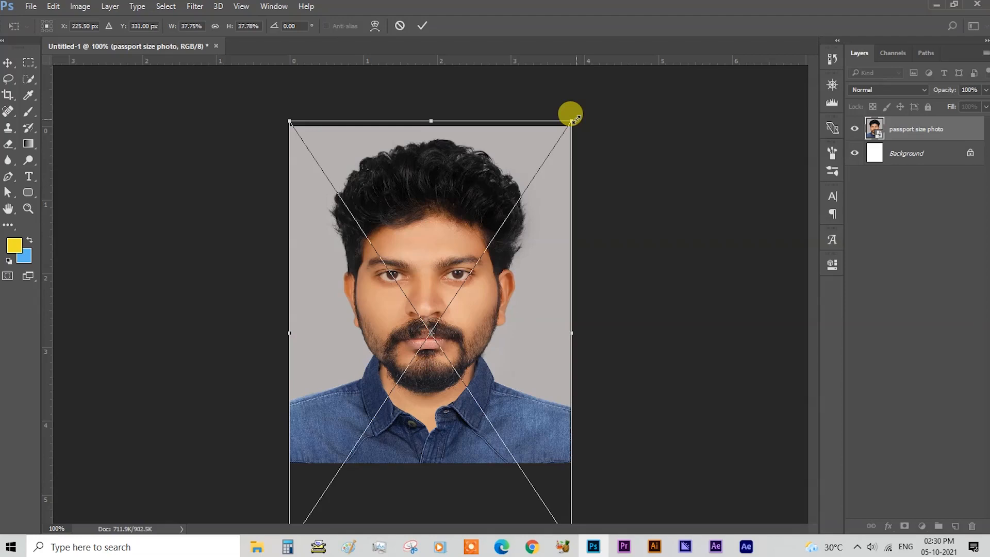
key(Return)
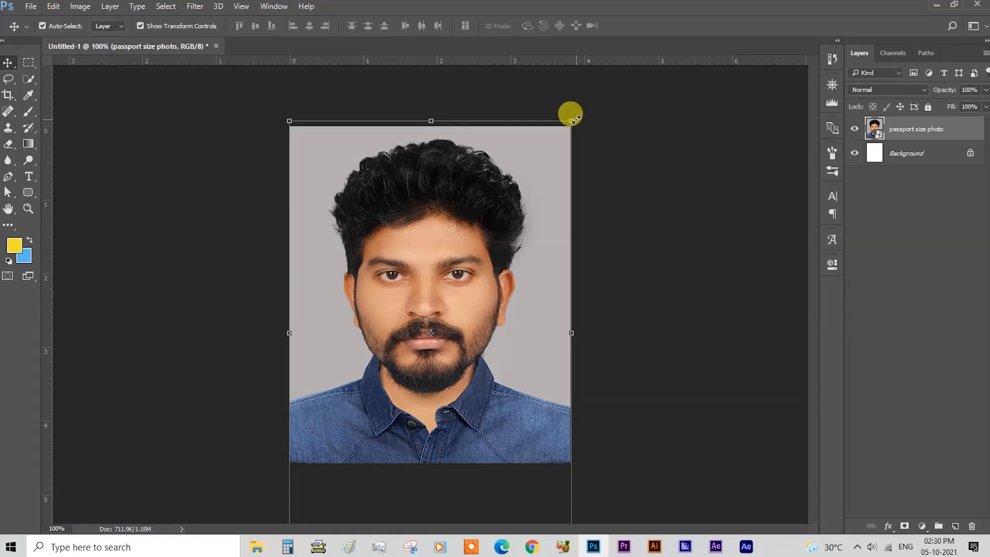
click(629, 200)
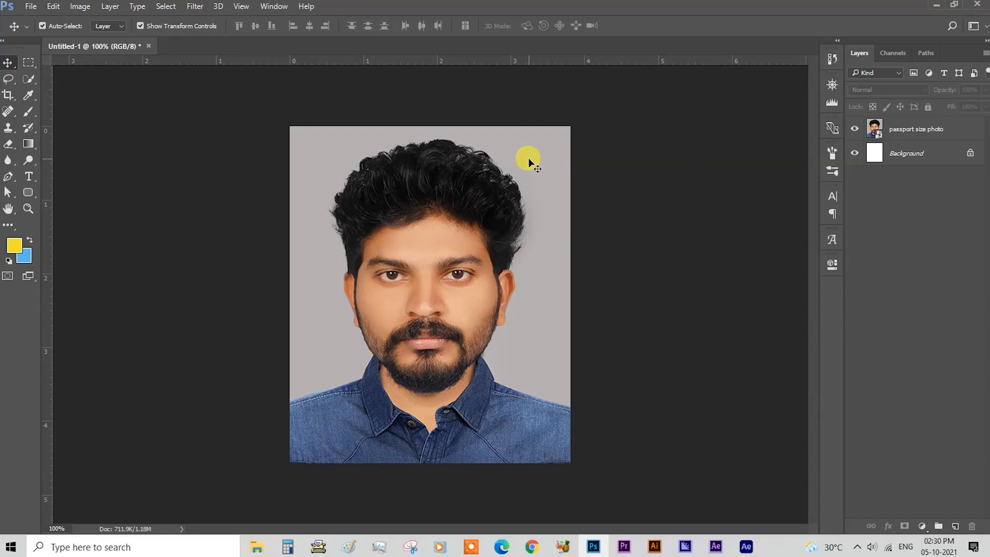
Step: Flatten the photo and the white background into a single layer
click(903, 152)
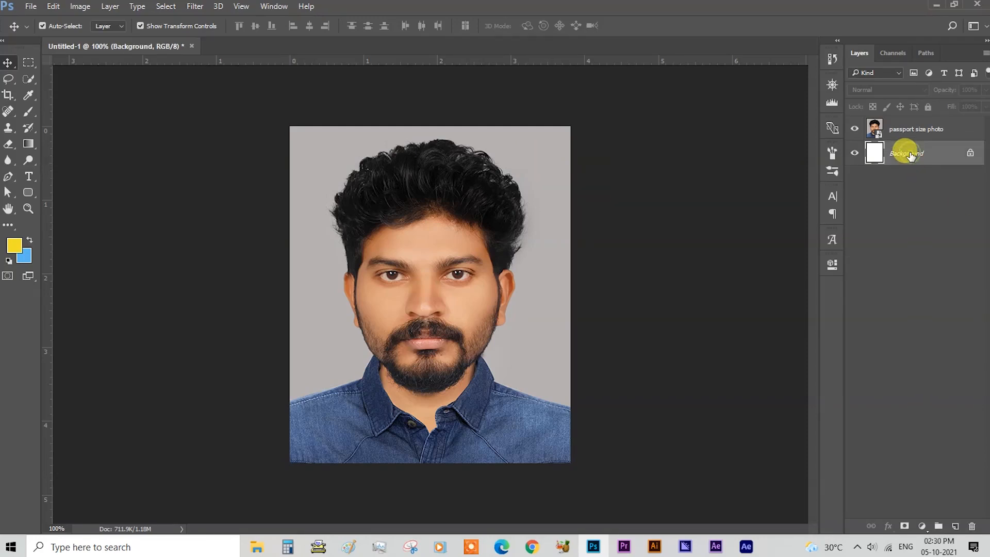
right_click(939, 153)
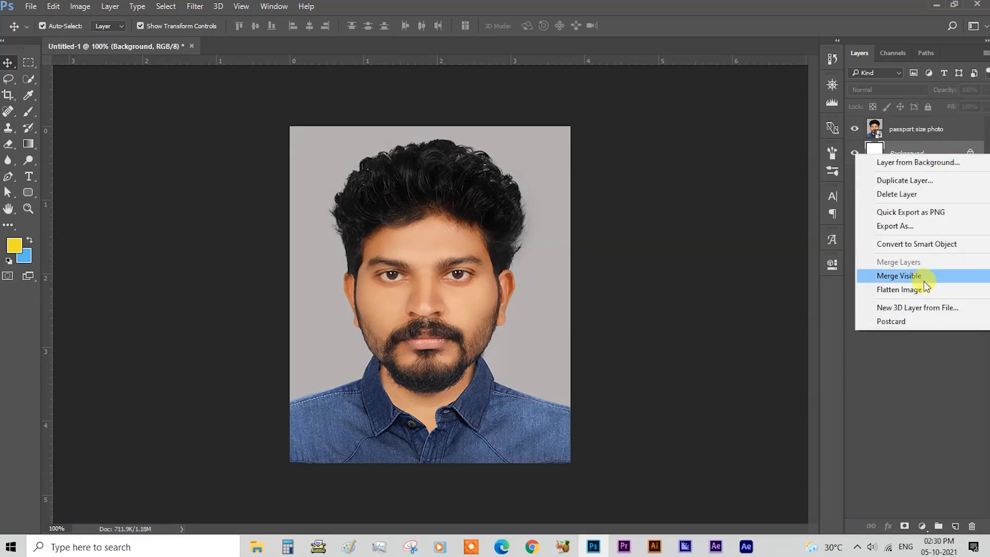
click(890, 289)
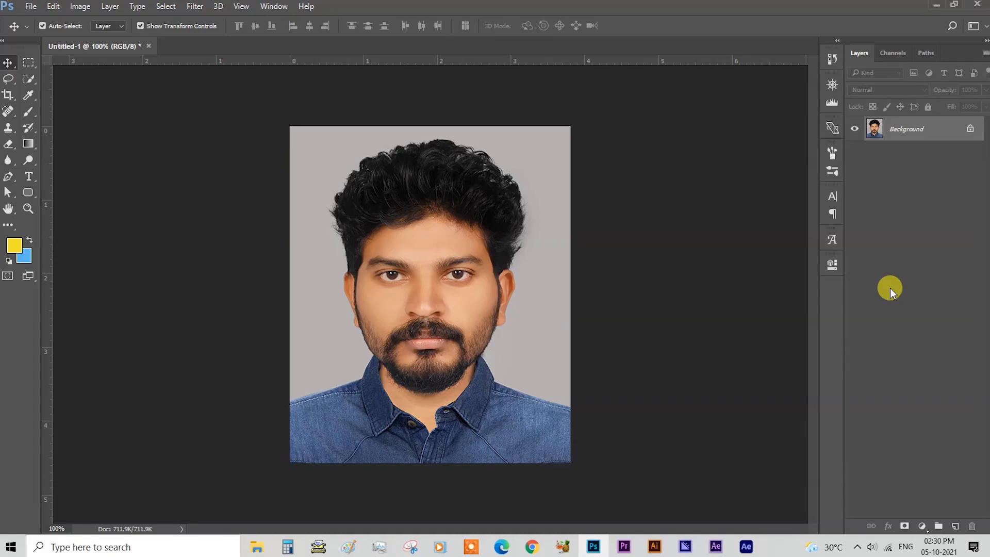
Step: Create a second new document from the A5 print preset, 148 x 210 mm at 300 ppi
click(31, 8)
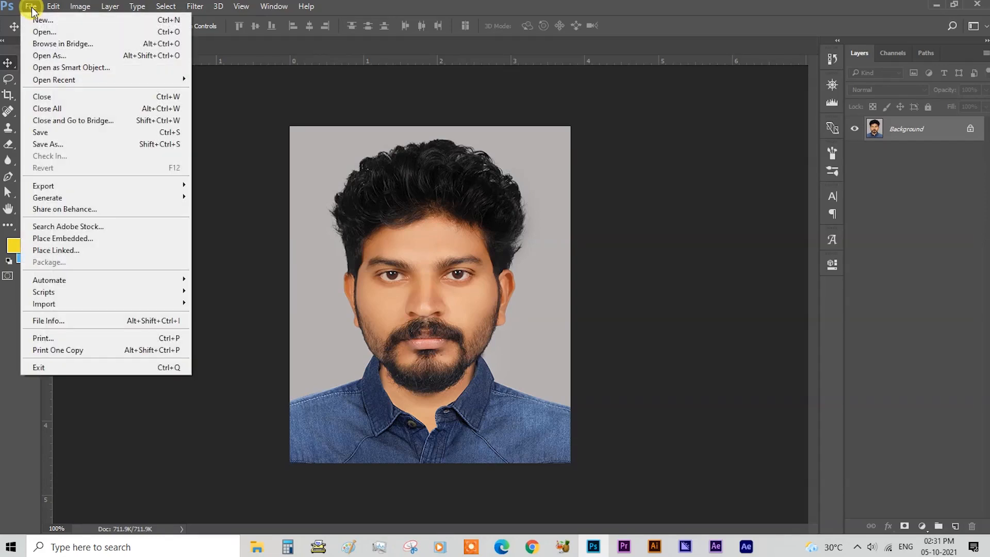
click(63, 20)
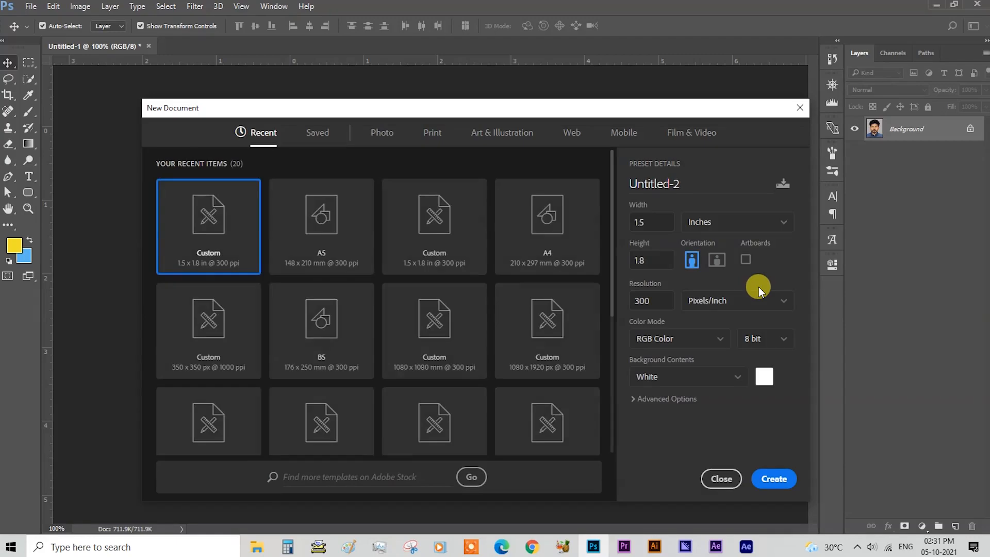
click(433, 135)
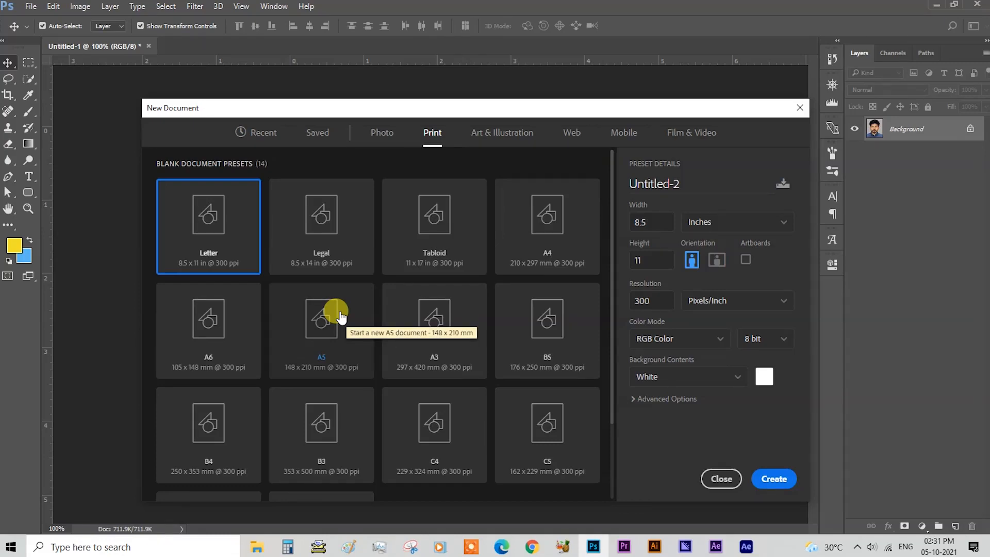
click(333, 320)
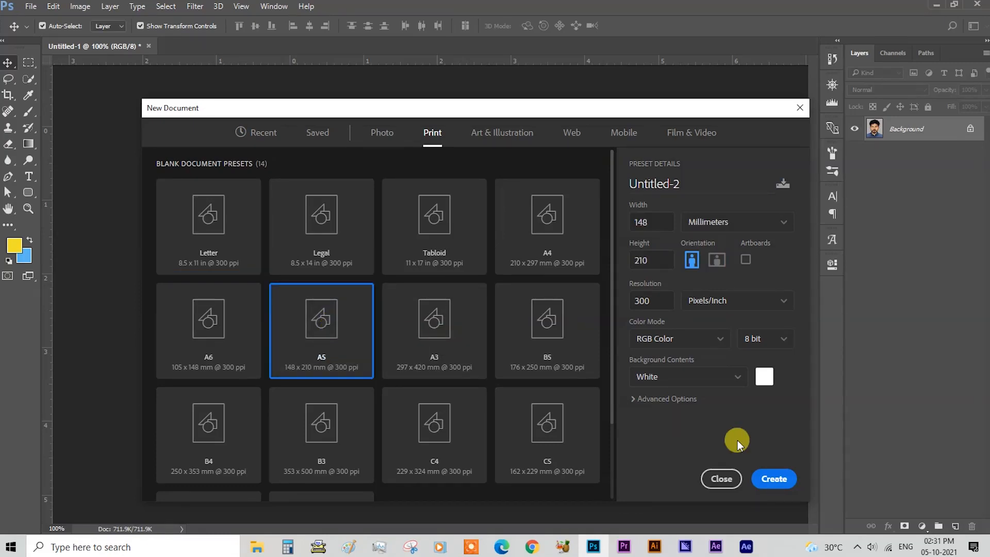
click(768, 479)
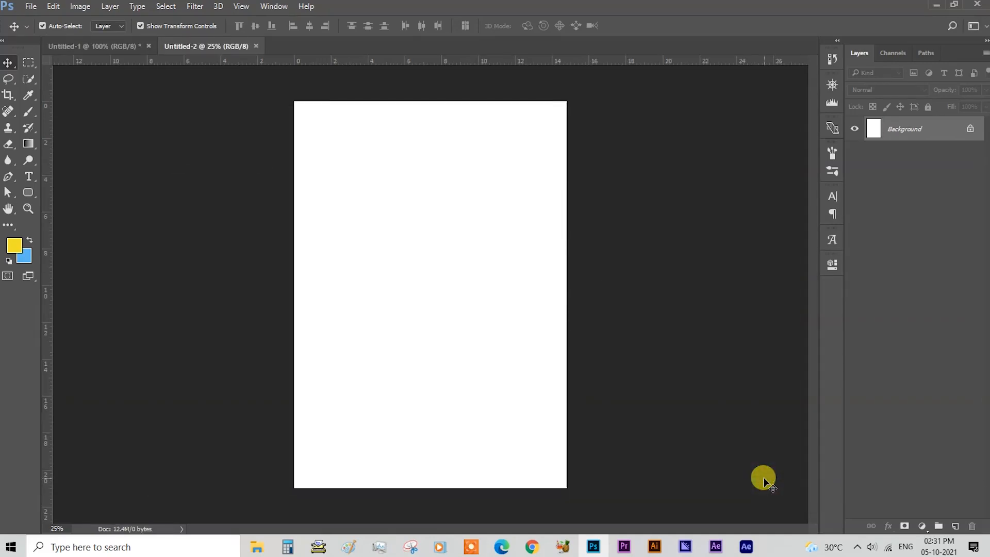
Step: Copy the flattened passport photo from Untitled-1 into the upper part of the A5 page
click(117, 47)
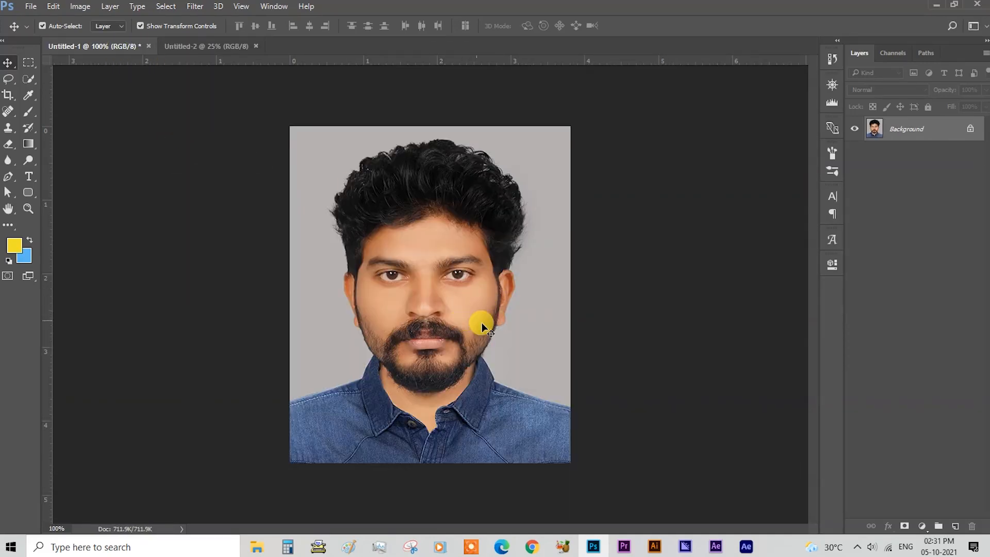
drag(479, 318, 383, 165)
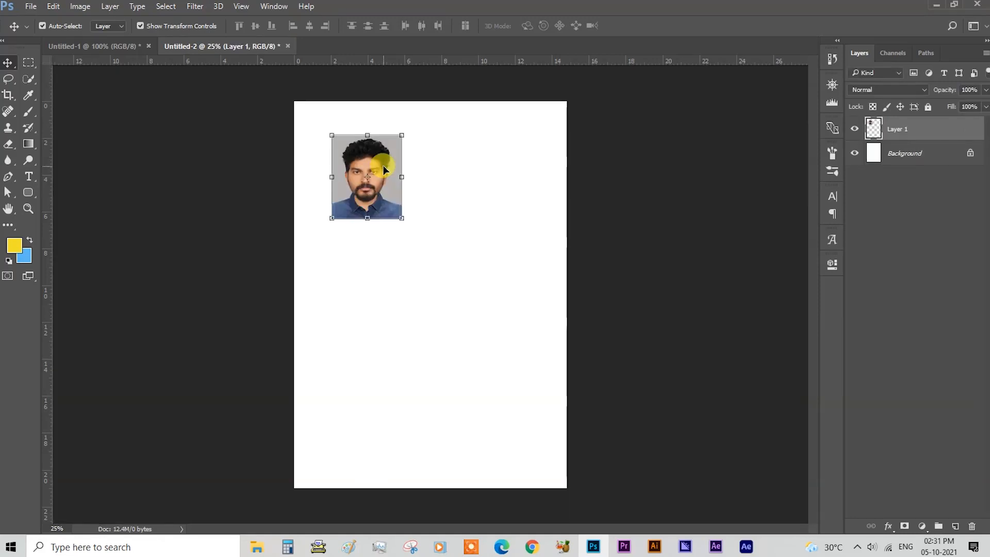
click(129, 49)
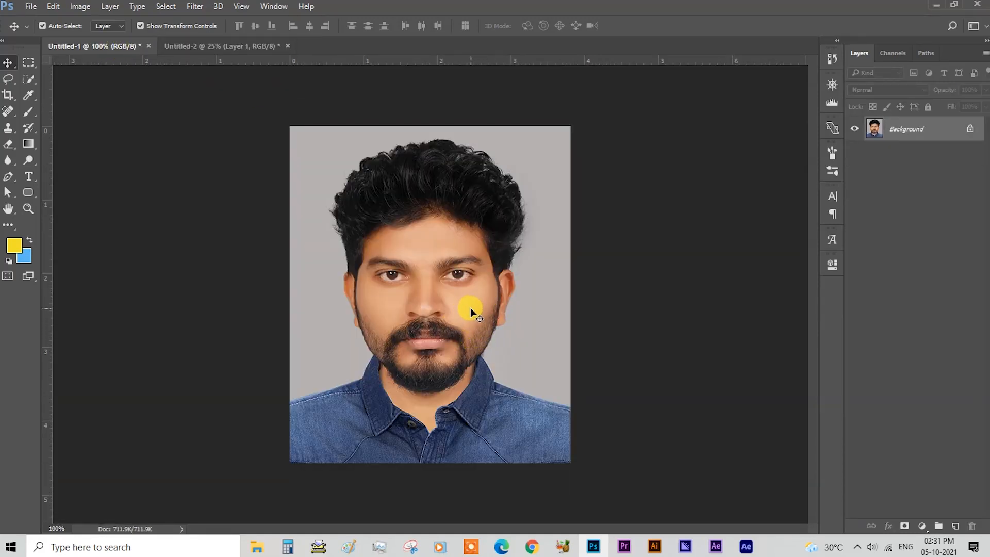
drag(470, 308, 462, 205)
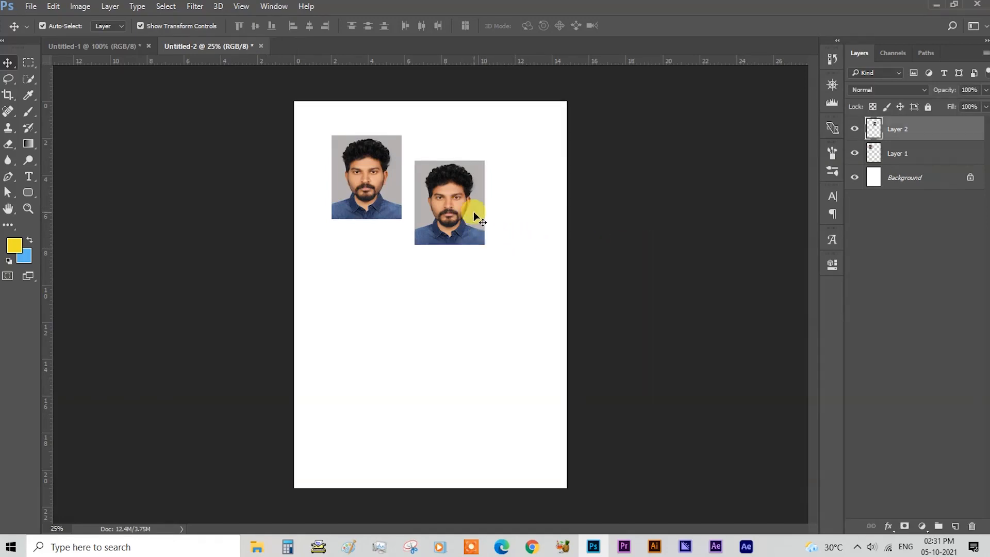
key(Delete)
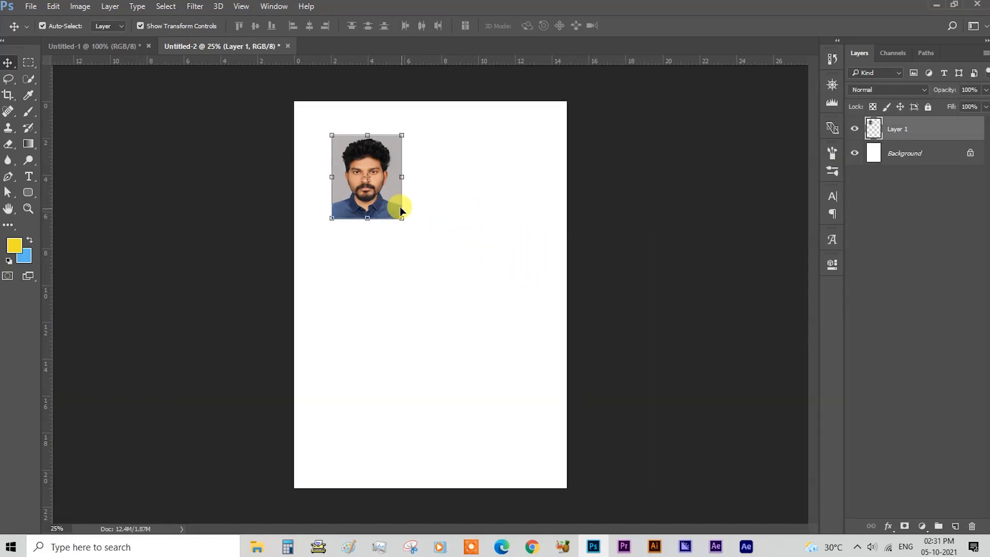
Step: Move the photo near the page's upper-left corner and duplicate it twice to form an evenly spaced row of three
drag(394, 201, 373, 182)
click(639, 273)
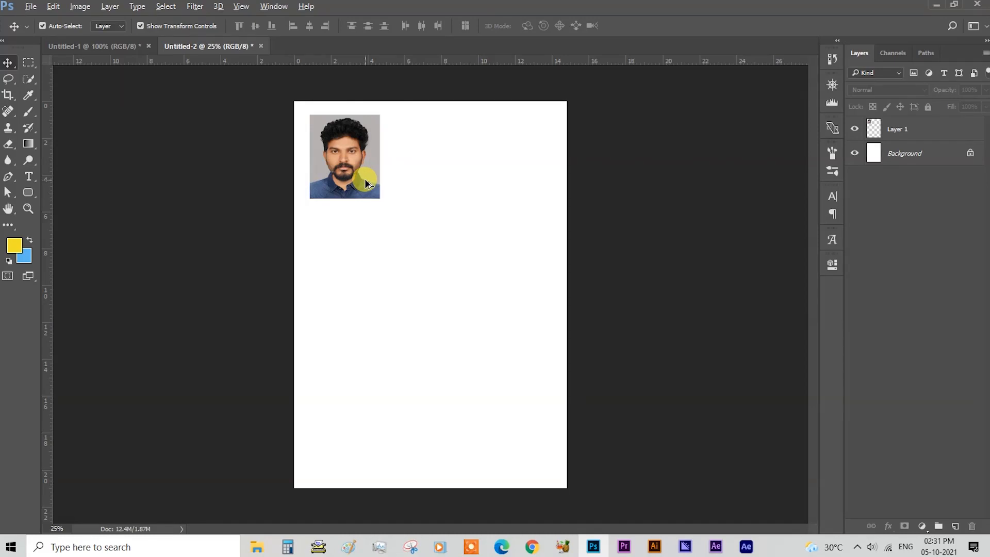
drag(365, 184, 512, 191)
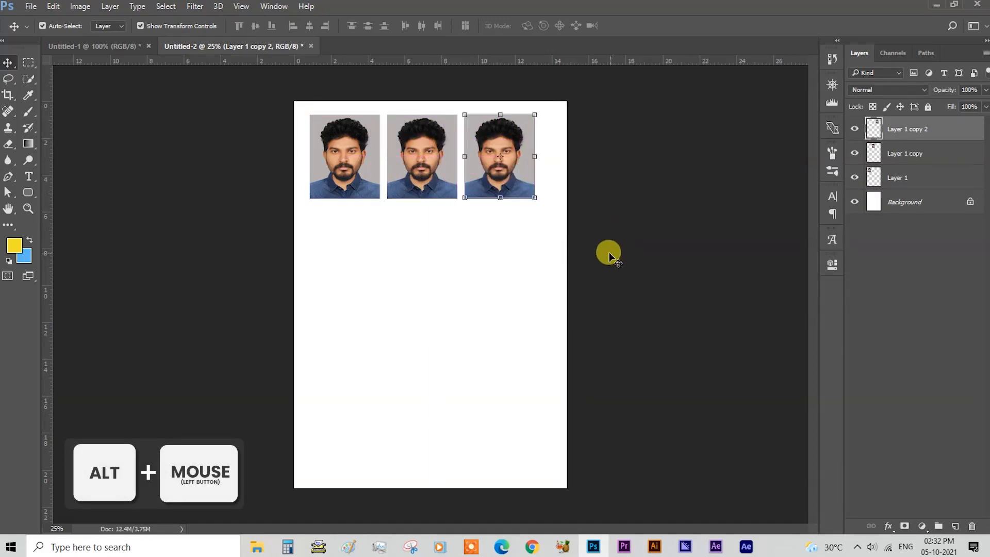
Step: Duplicate the row of three photos directly below itself, leaving a small gap
drag(616, 223, 262, 155)
click(697, 278)
drag(691, 299, 271, 143)
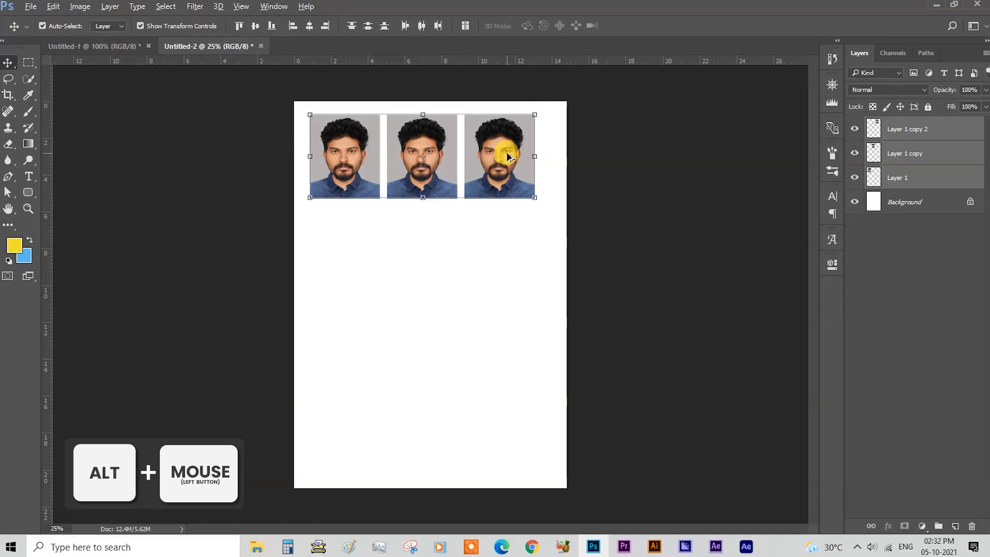
drag(507, 147, 507, 238)
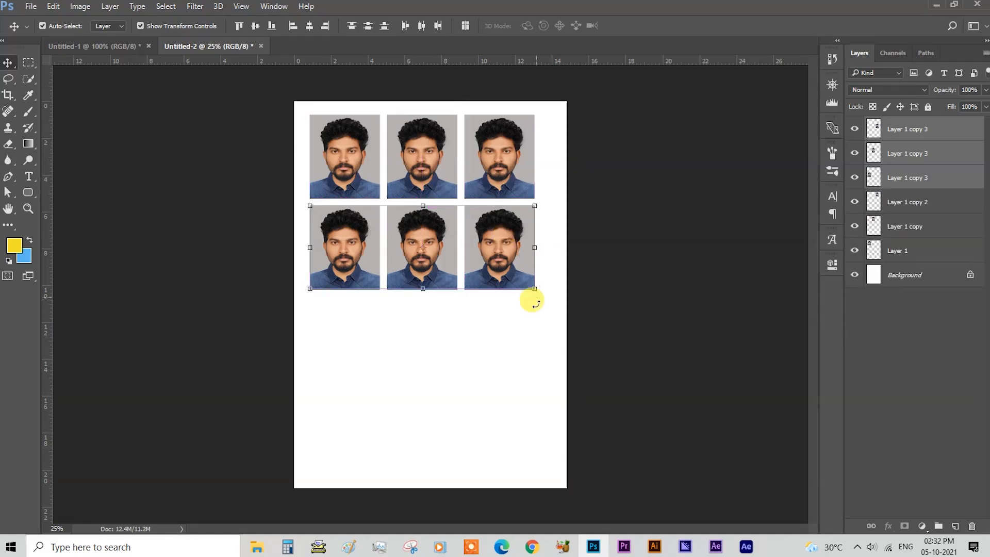
Step: Duplicate both rows of photos together into the lower half of the page, making a grid of four rows by three
drag(612, 349, 273, 97)
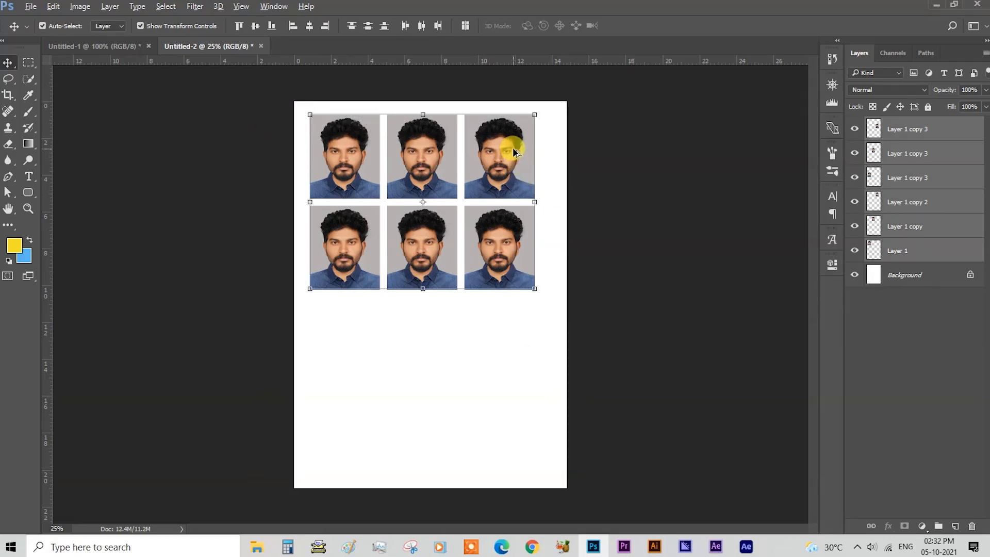
key(ctrl+h)
drag(513, 160, 513, 333)
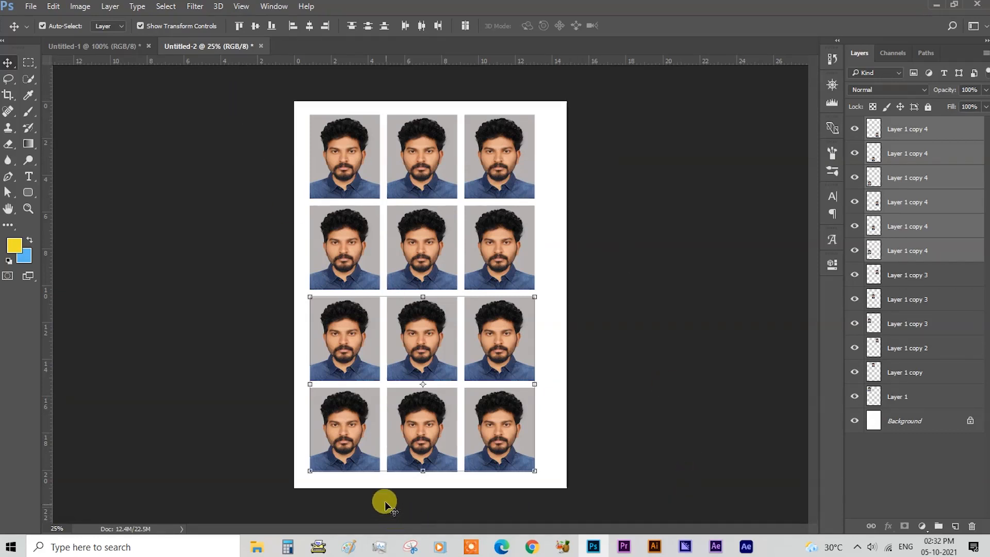
Step: Group all twelve photo layers, leaving the Background layer out of the group
click(903, 398)
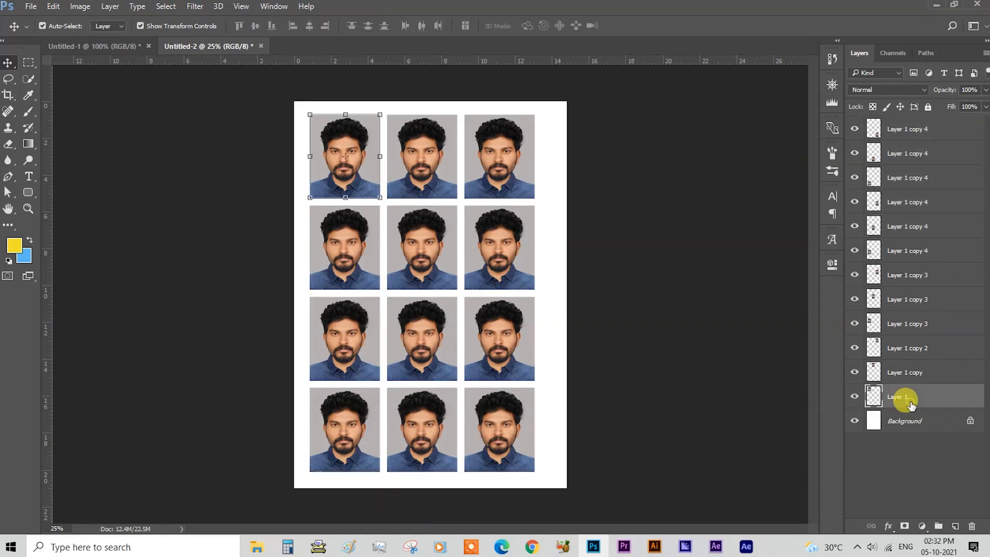
shift+click(897, 129)
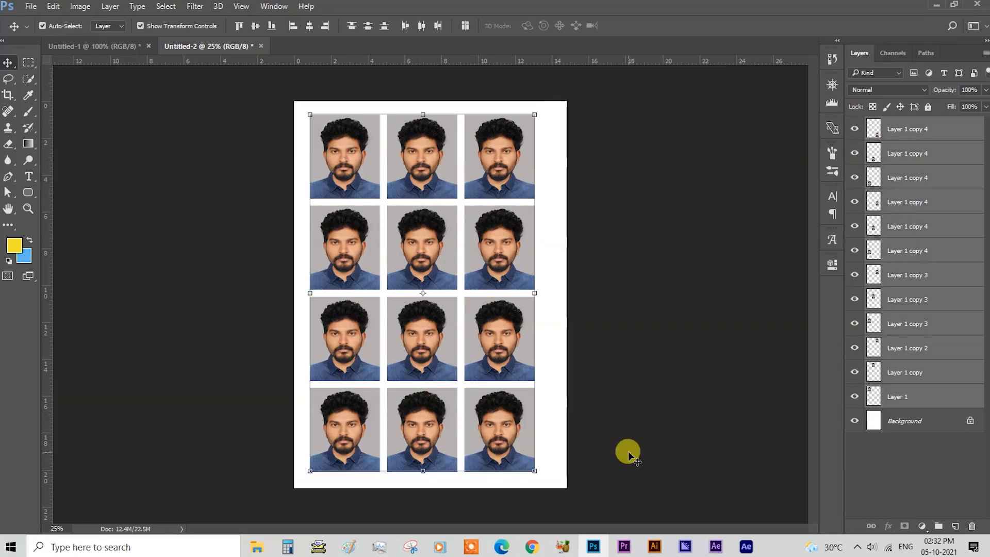
key(ctrl+g)
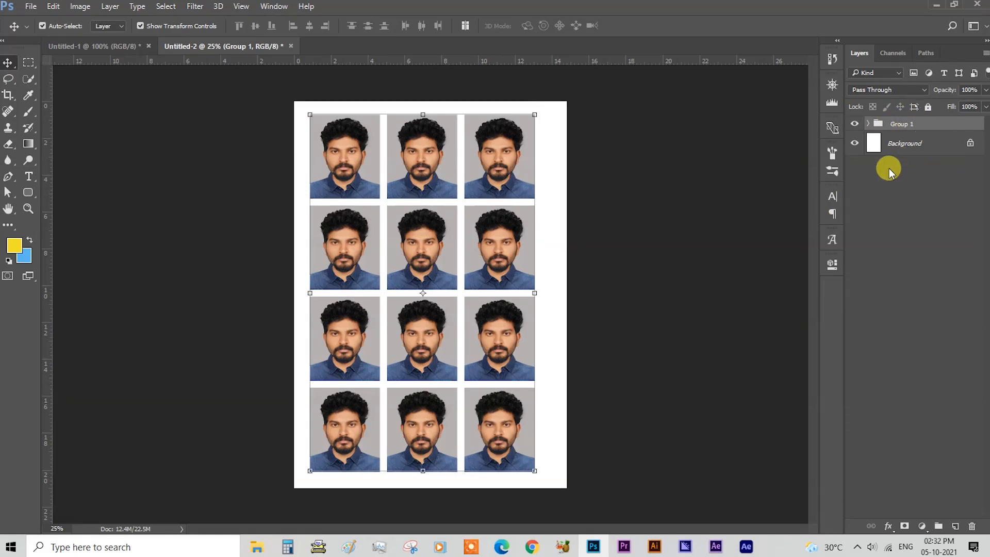
Step: Center the photo group horizontally and vertically on the A5 page, then clear the canvas and layer selections
key(ctrl+a)
click(309, 26)
click(260, 26)
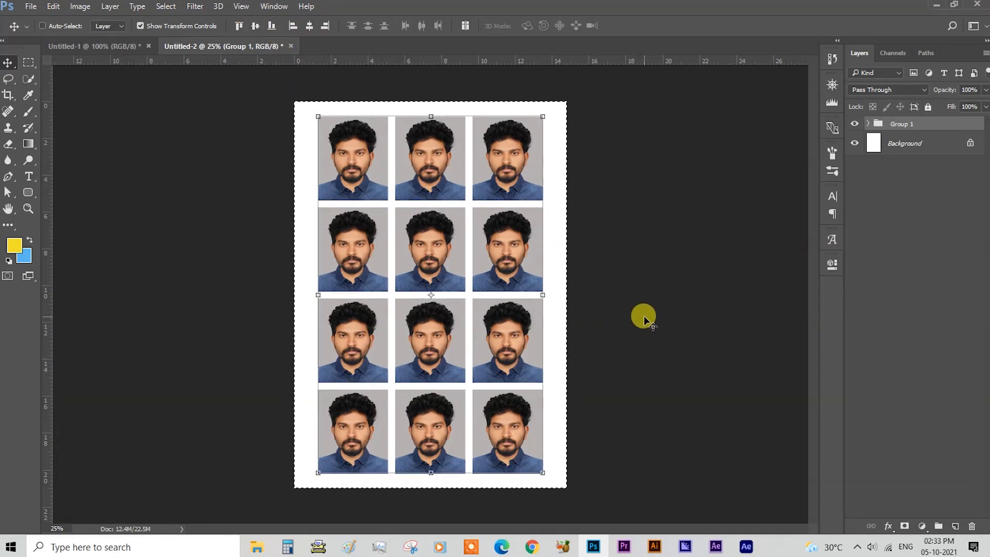
key(ctrl+d)
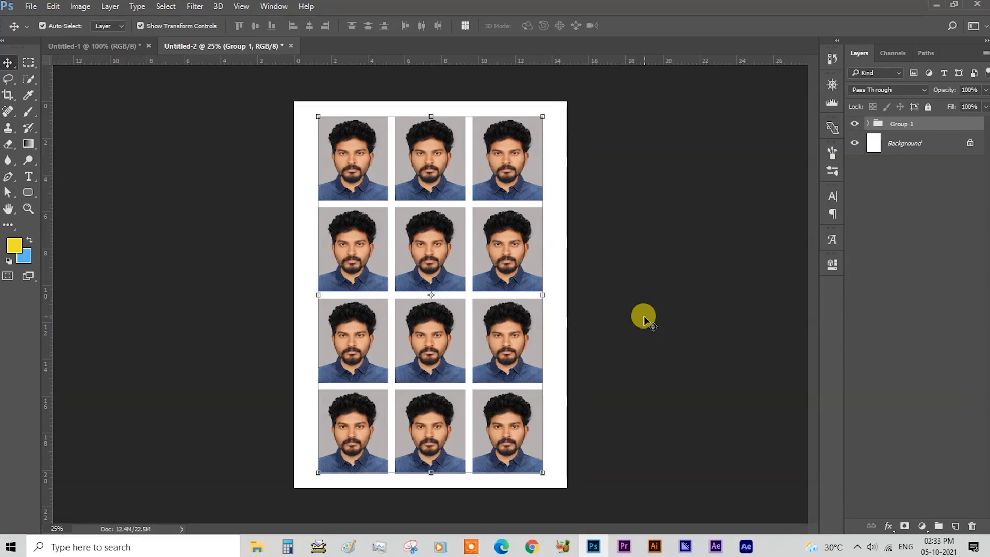
click(675, 317)
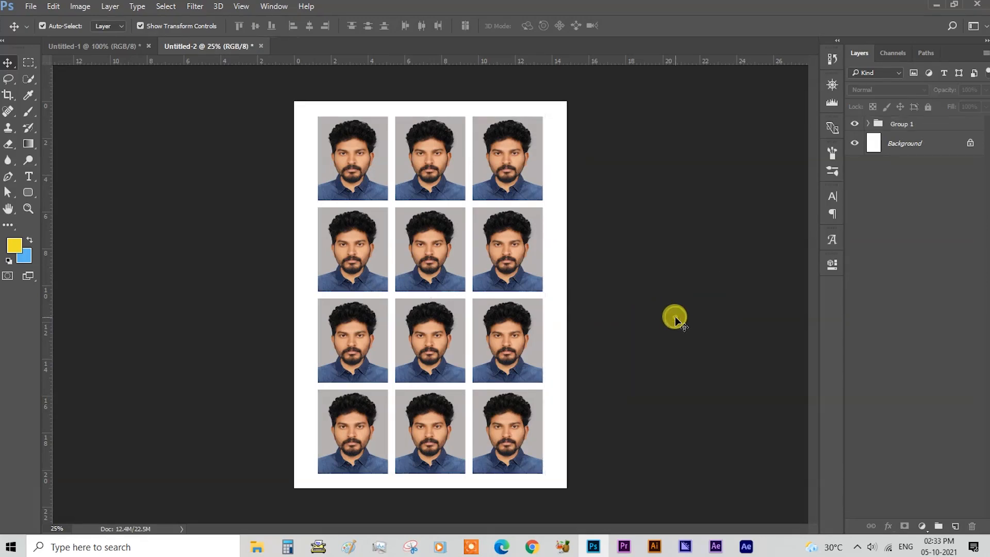
Step: Open the Canon G2010 printer's properties for this print job and apply the Photo Printing preset with borderless printing off
key(ctrl+p)
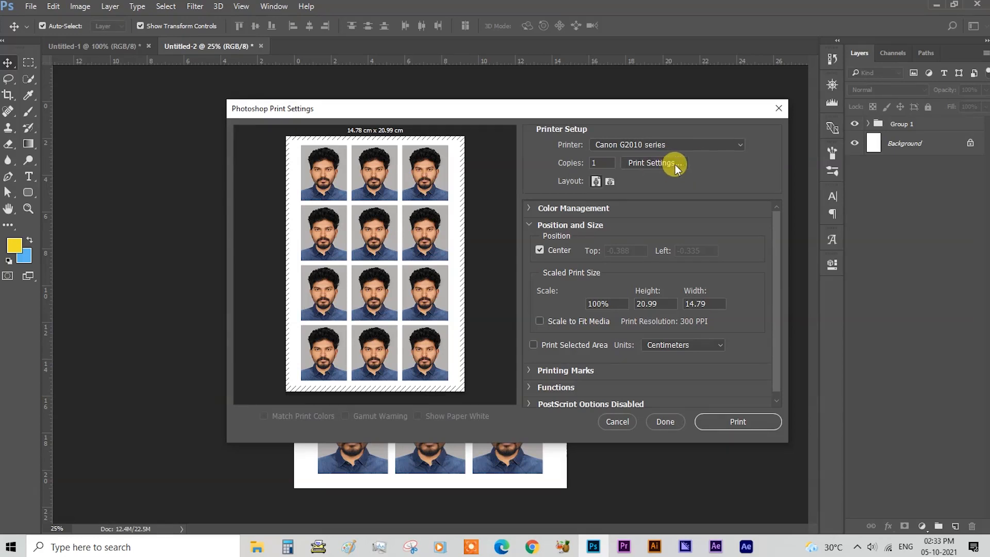
click(653, 162)
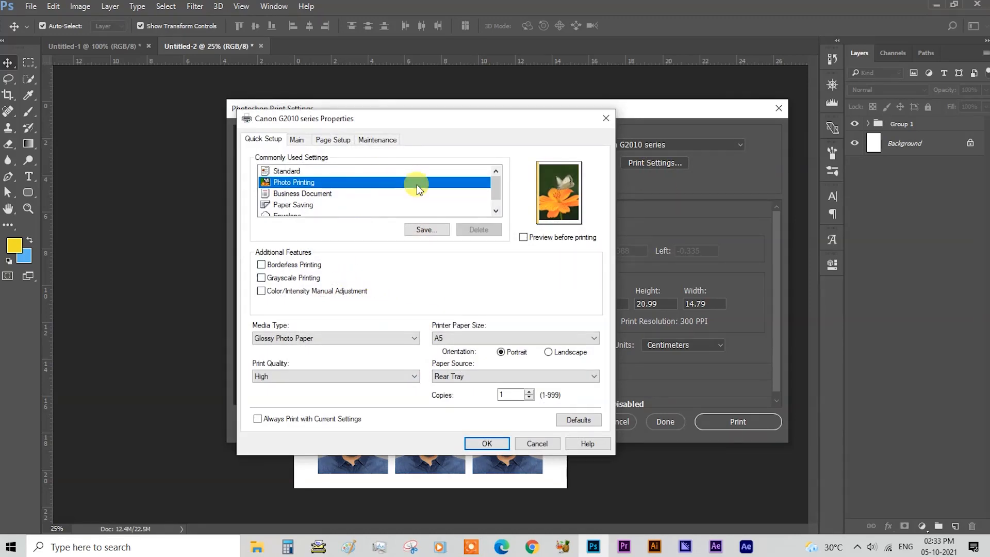
click(297, 171)
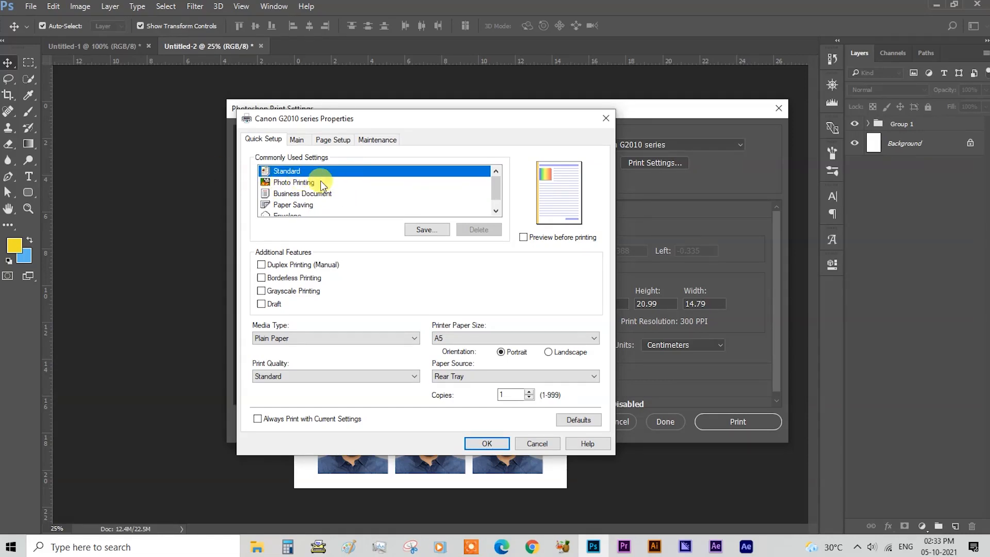
click(299, 183)
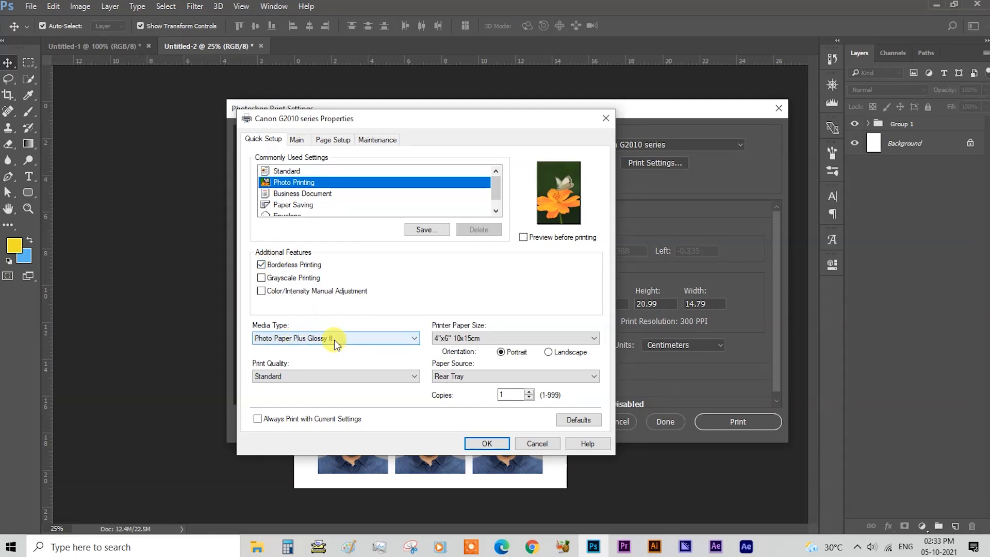
click(261, 266)
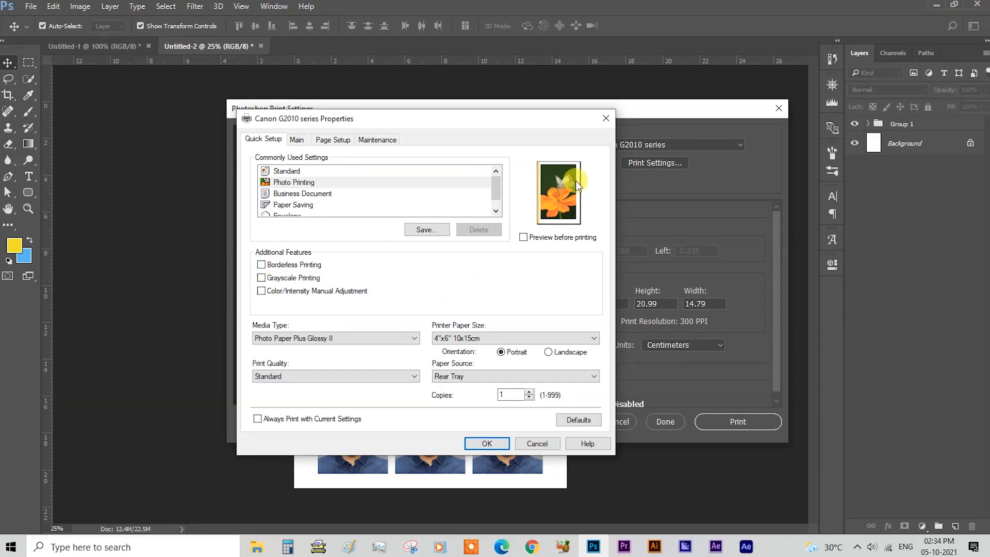
Step: Set the printer's media type to Glossy Photo Paper and the print quality to High
click(342, 340)
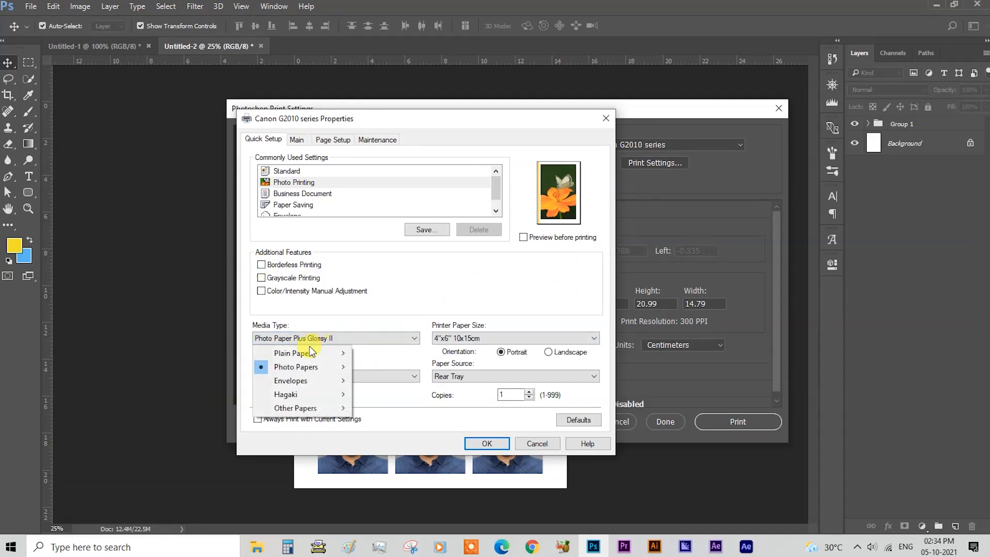
mouse_move(298, 369)
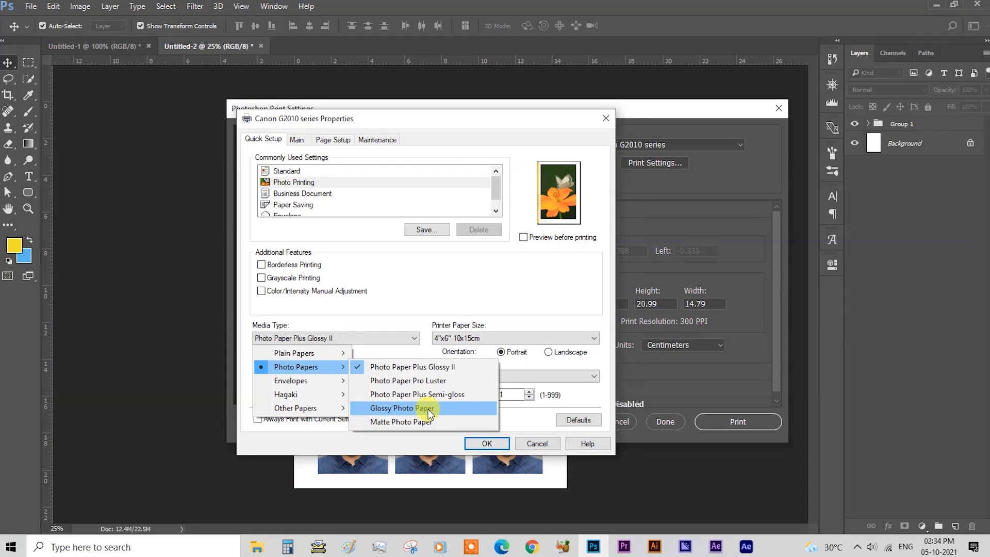
click(428, 409)
click(279, 377)
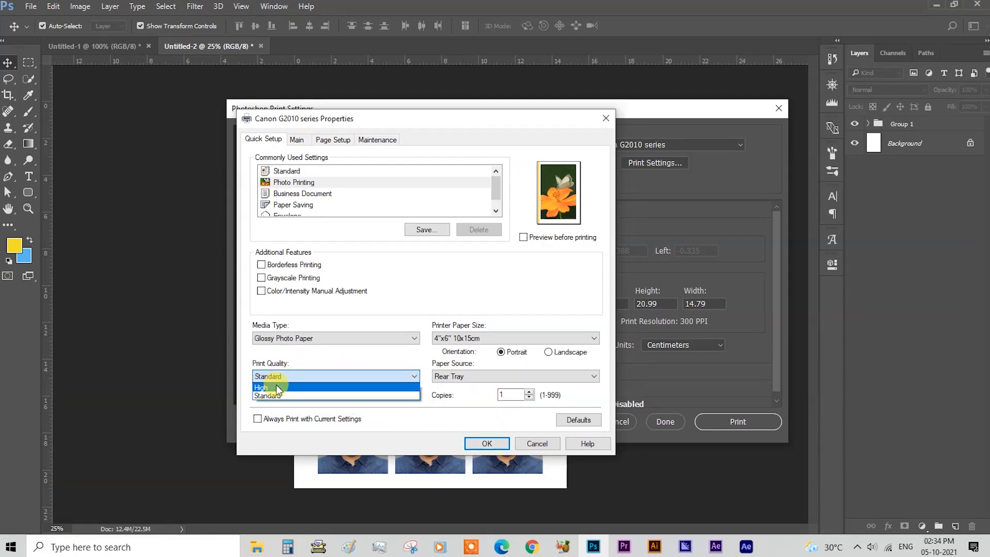
click(264, 388)
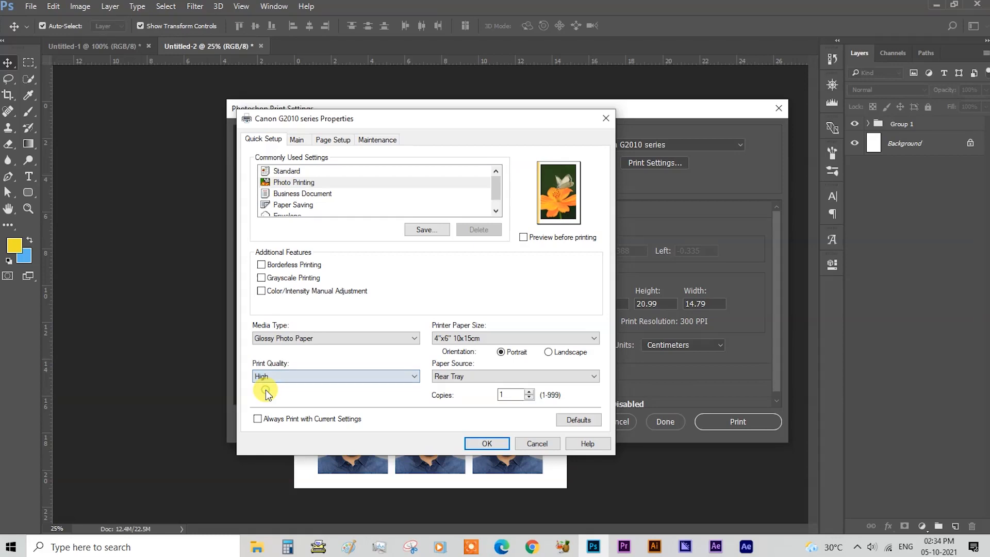
Step: Set the printer paper size to A5 and accept the printer properties
click(467, 339)
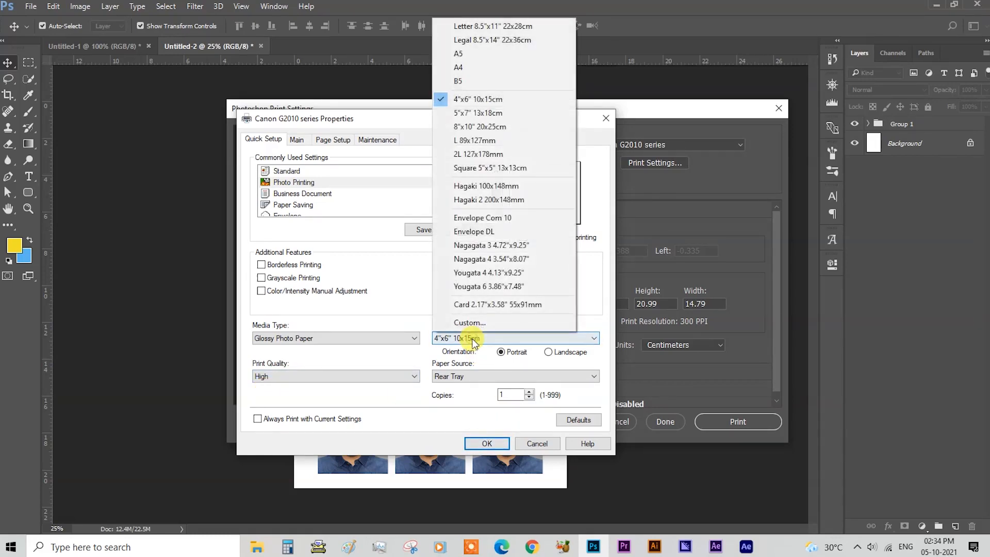
click(459, 54)
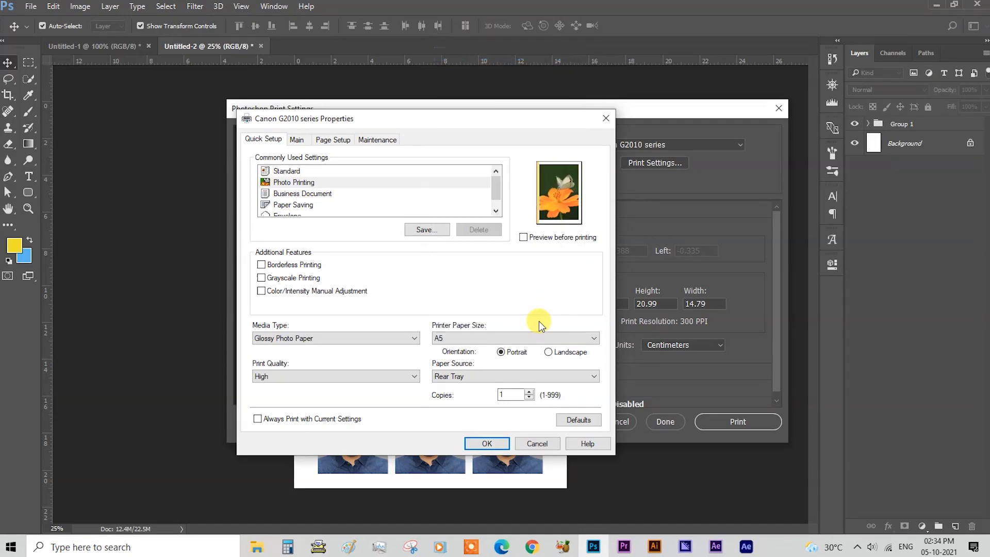
click(488, 446)
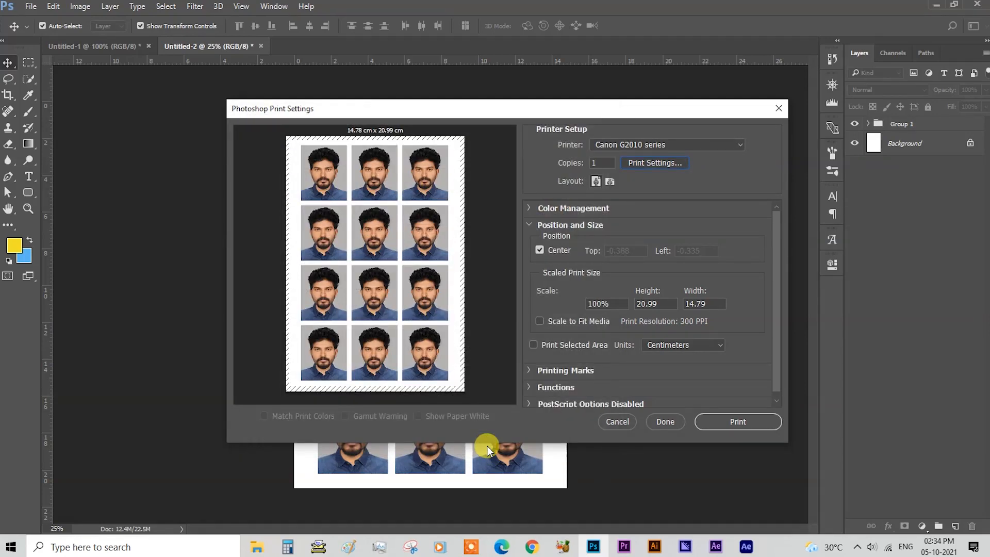